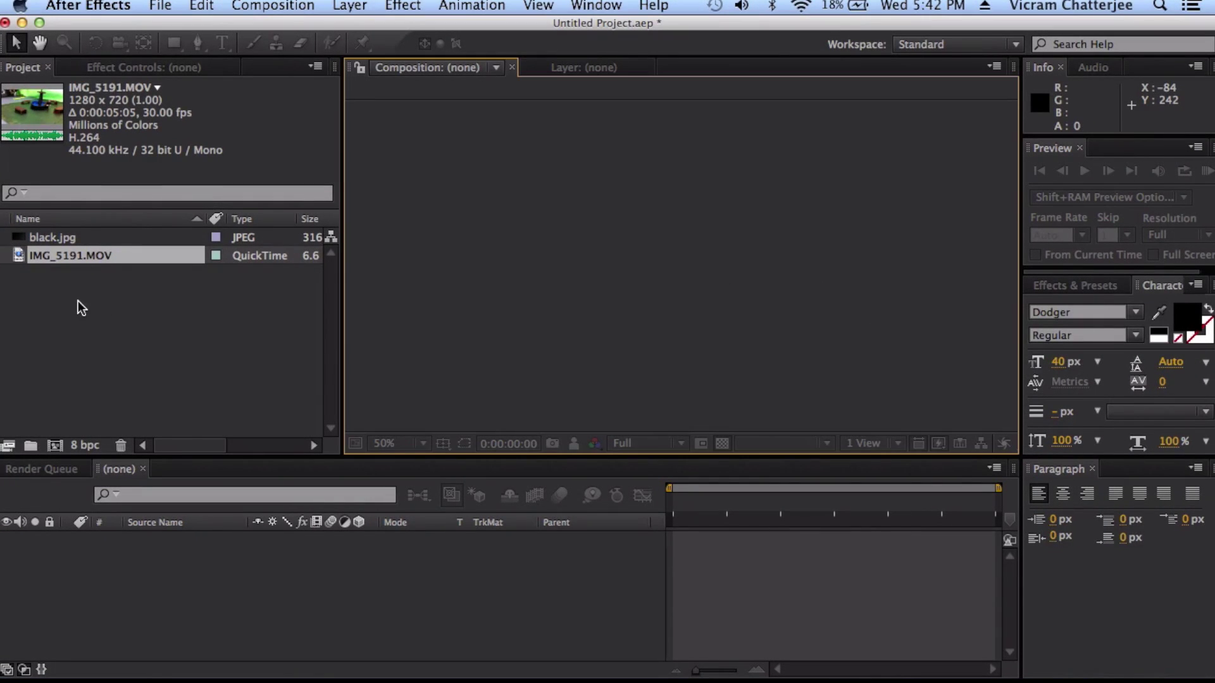
Create an IMG_5191 composition from IMG_5191.MOV and rename its layer 'Footage'
drag(109, 257, 55, 450)
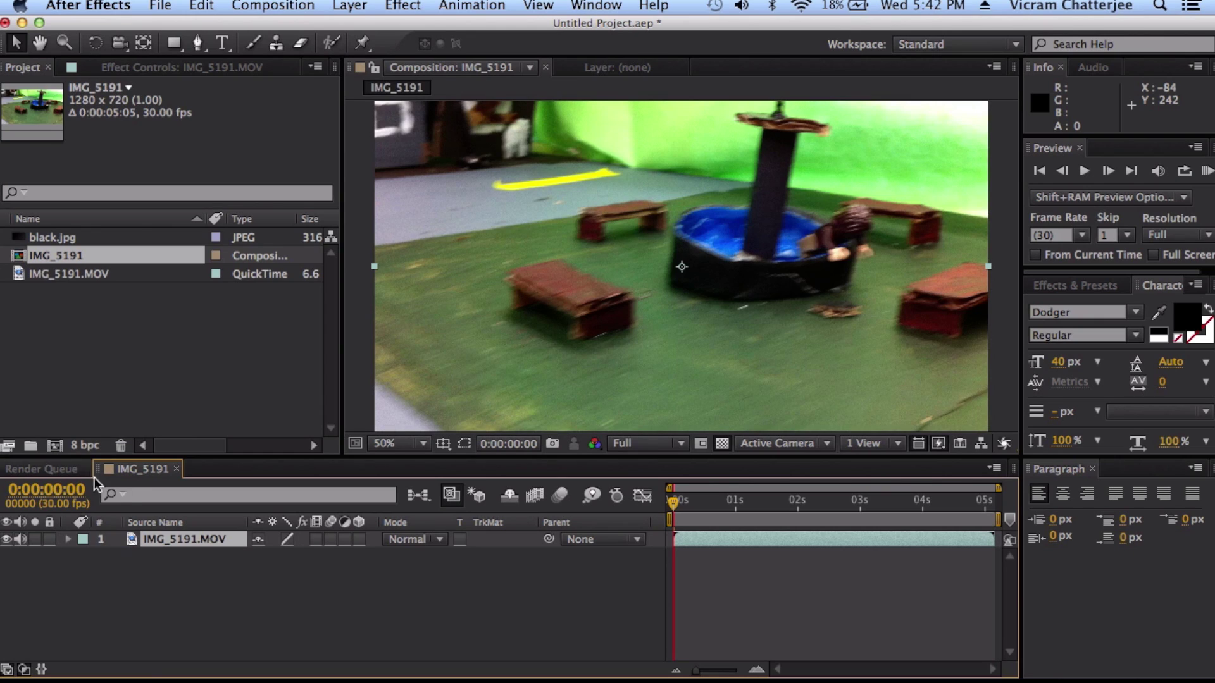
key(Return)
key(BackSpace)
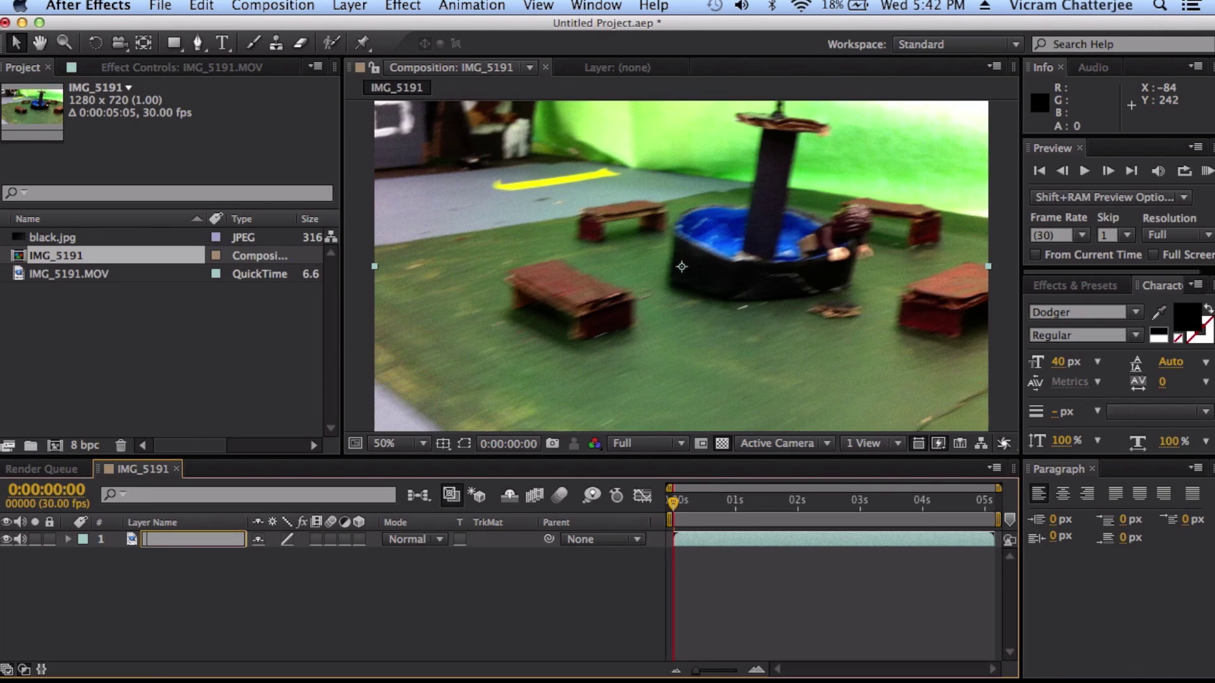
key(Return)
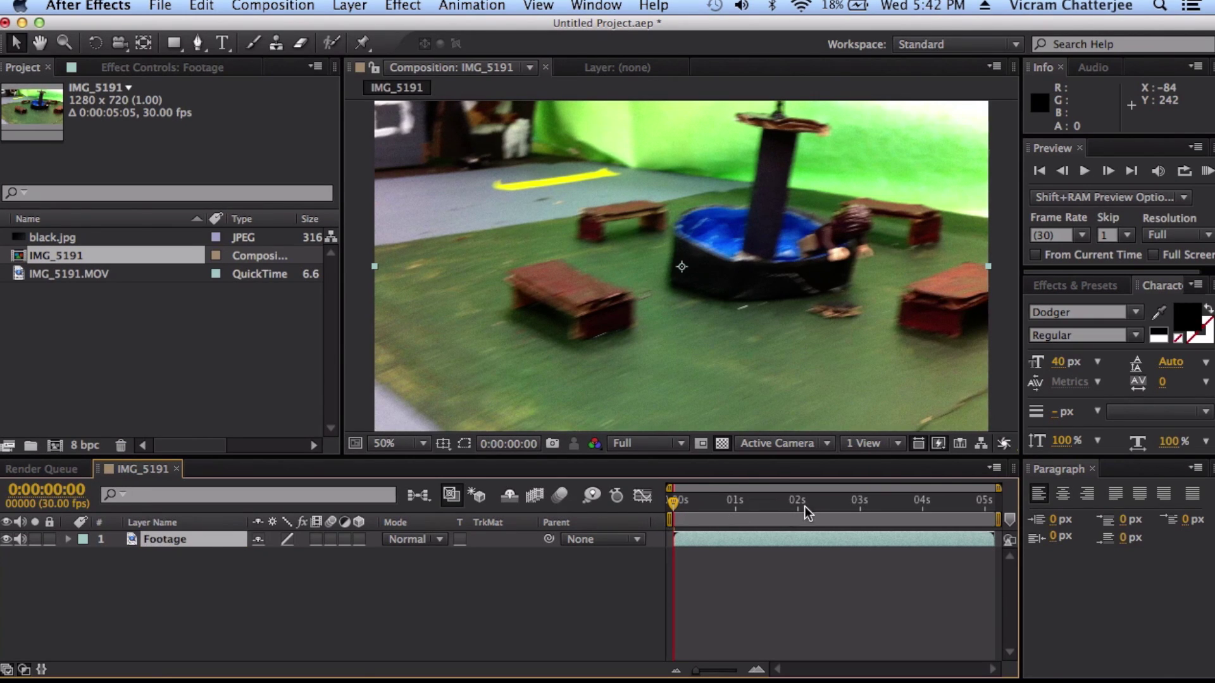
Shorten the composition to 29 frames and preview it from the first frame
click(780, 501)
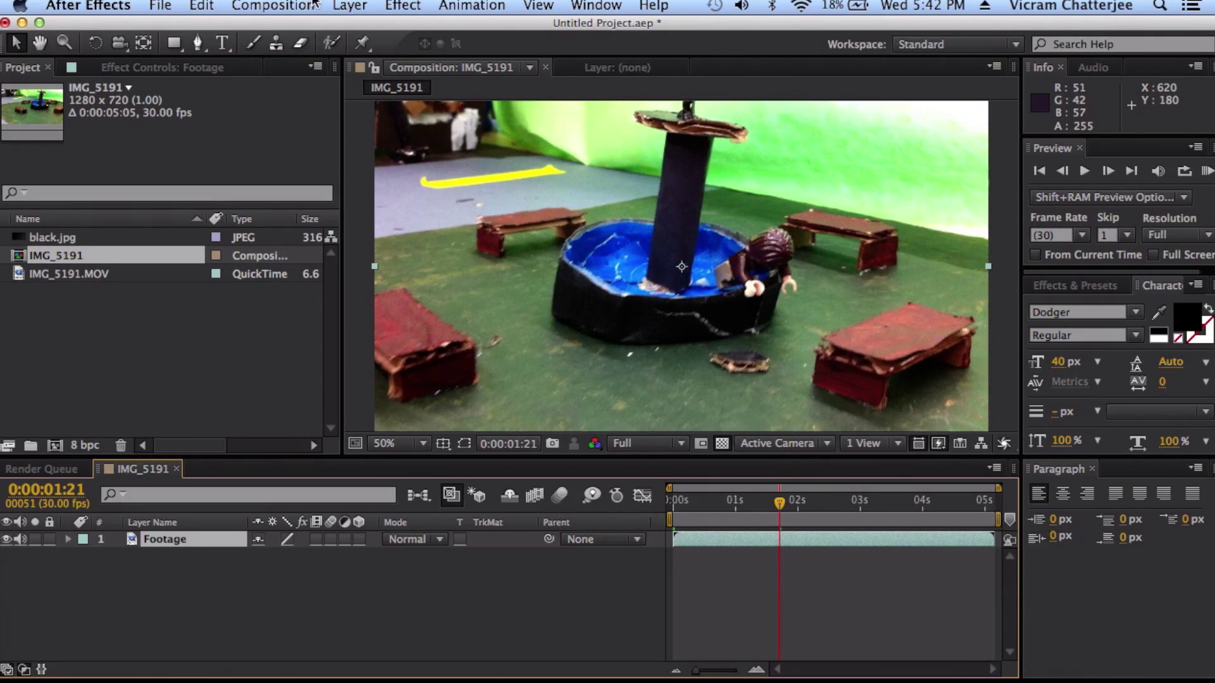
click(273, 5)
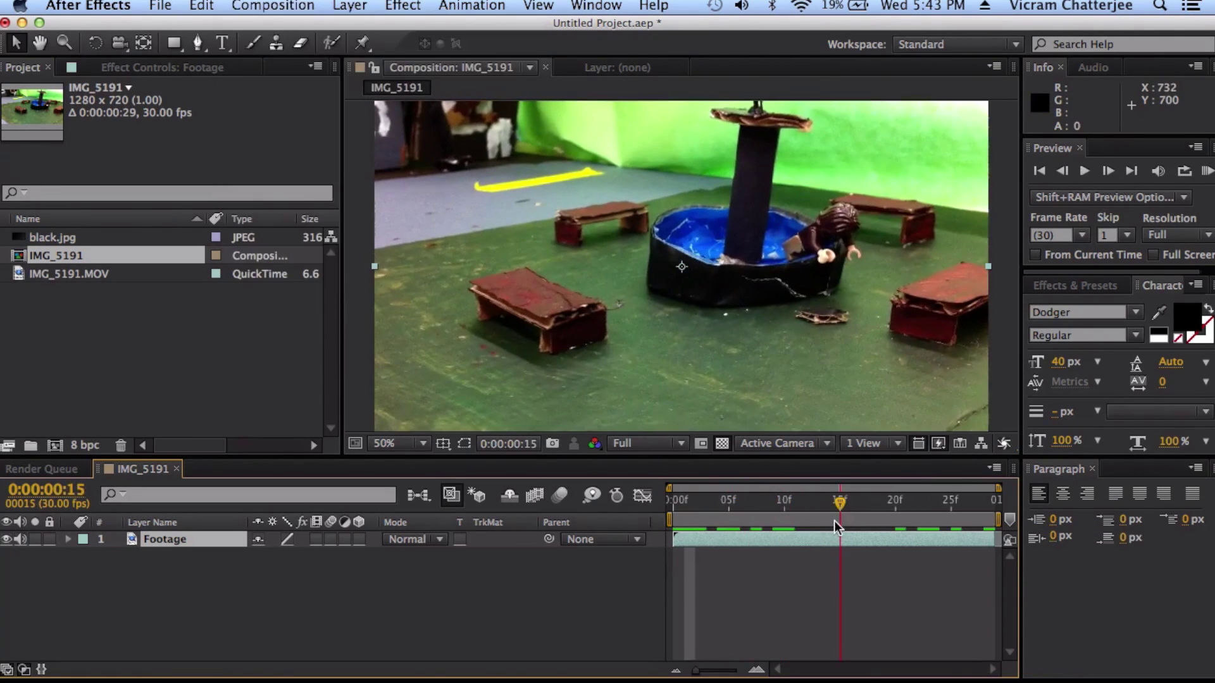
drag(822, 525, 673, 520)
key(h)
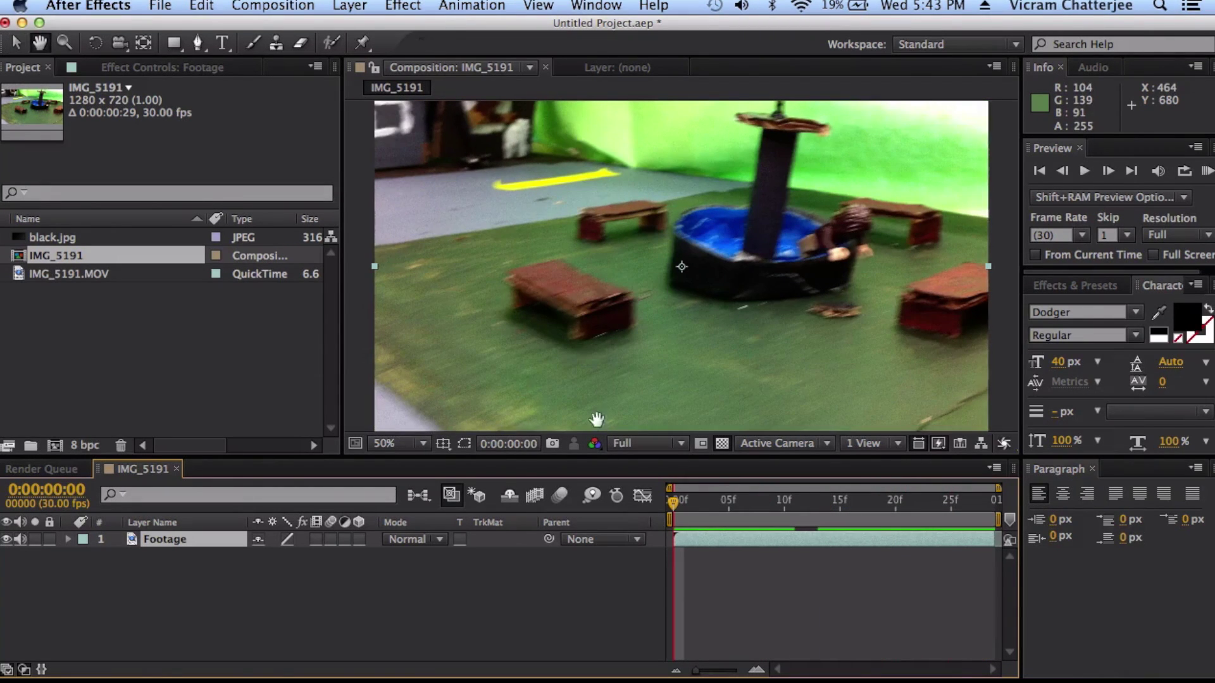
key(space)
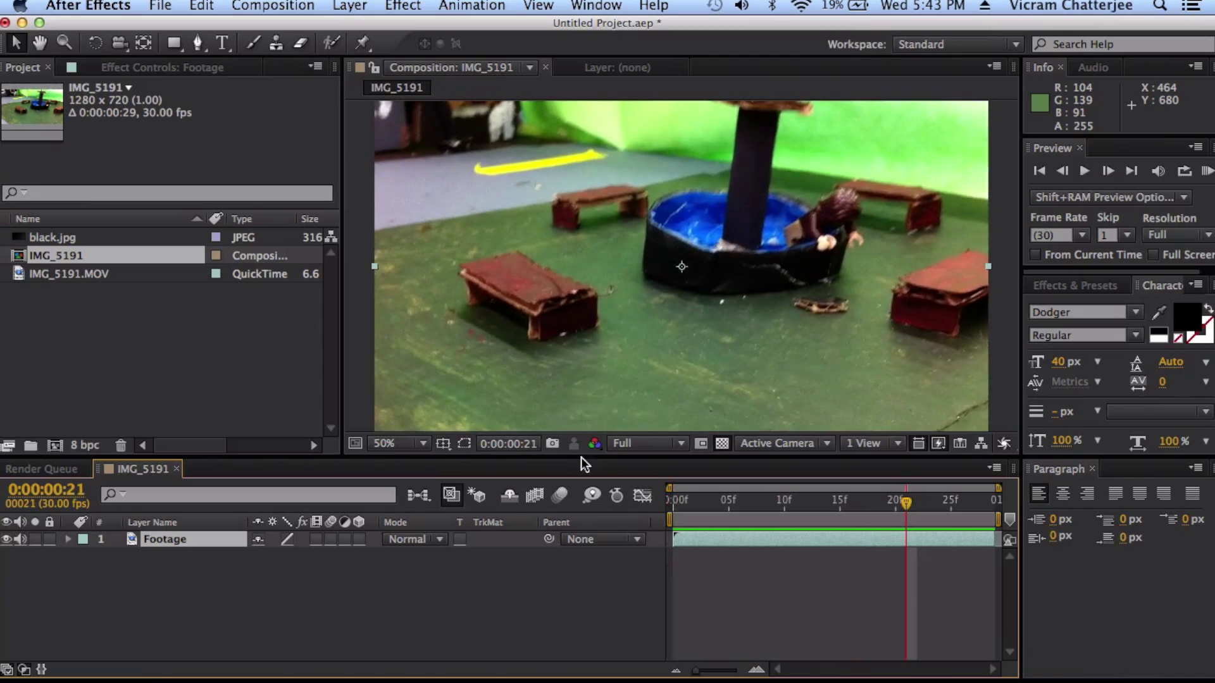
mouse_move(712, 518)
mouse_down()
mouse_move(712, 507)
mouse_move(667, 507)
mouse_move(829, 525)
mouse_move(758, 528)
mouse_move(727, 506)
mouse_up()
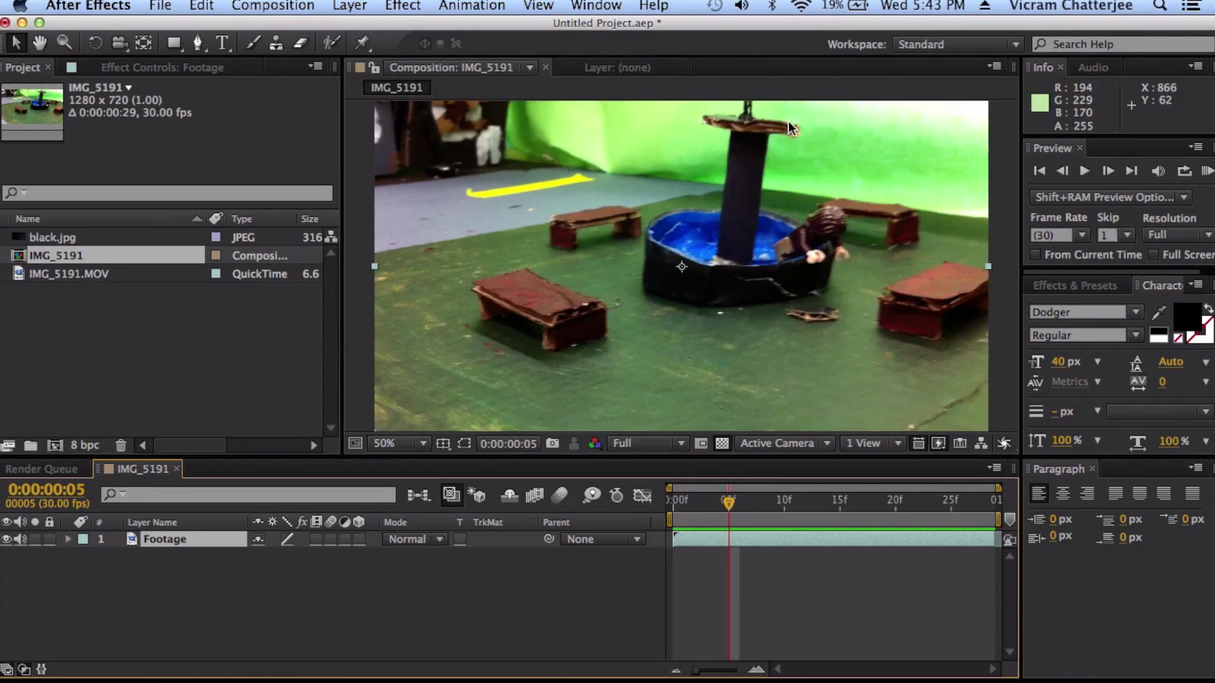
click(830, 499)
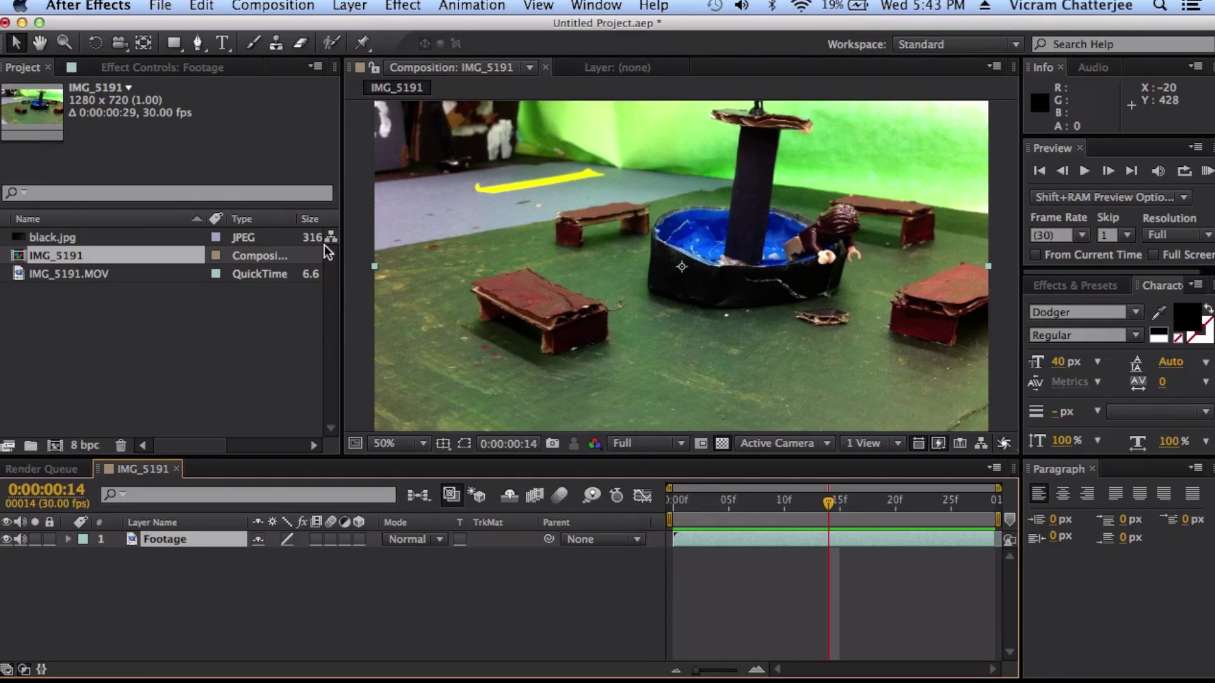
Apply the Keylight (1.2) keying effect to the Footage layer
click(354, 6)
mouse_move(405, 6)
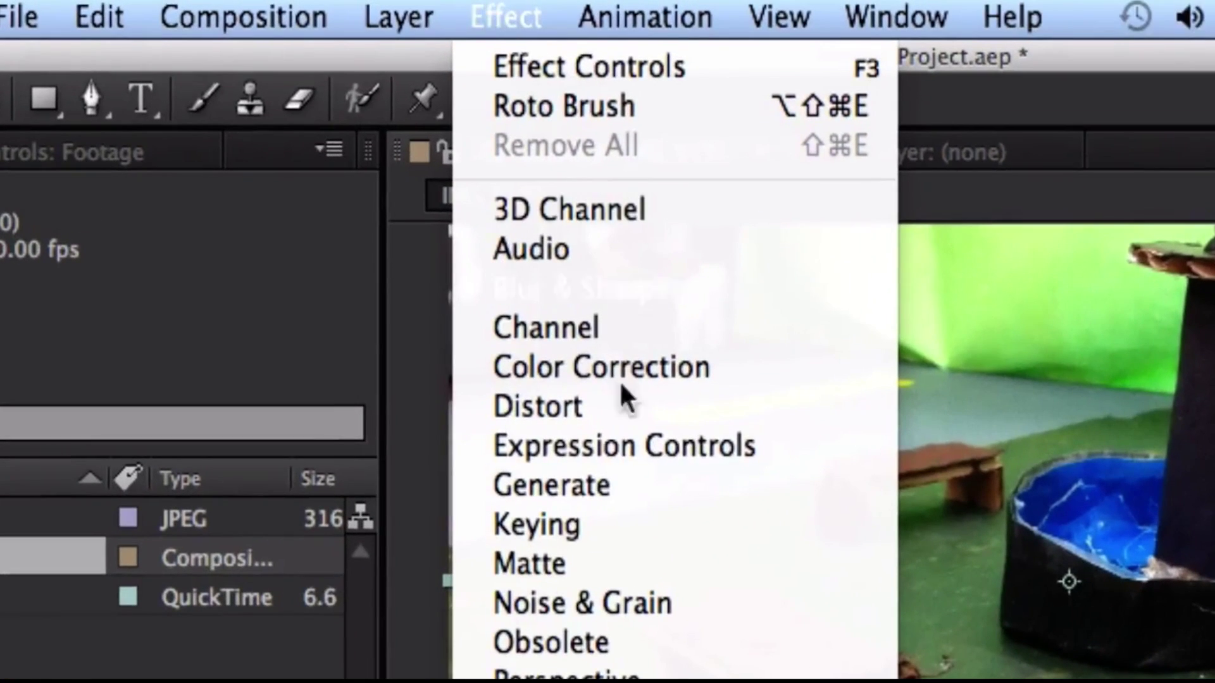
mouse_move(696, 525)
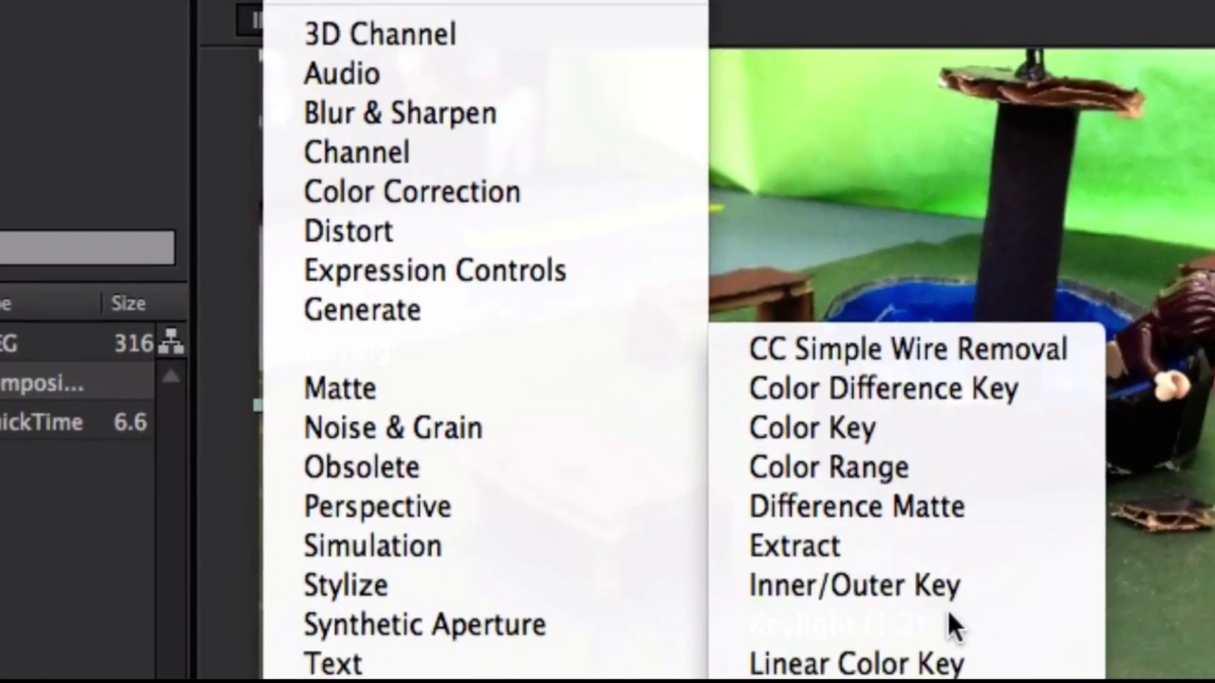
click(949, 622)
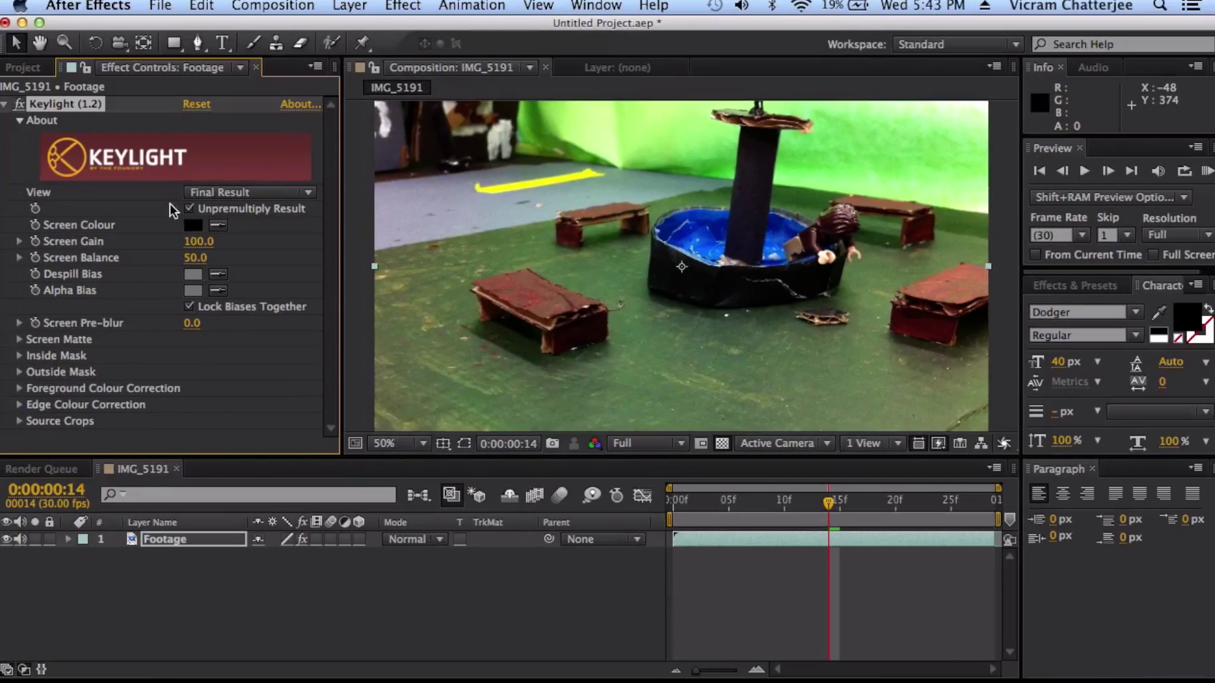
Sample the green backdrop as Keylight's Screen Colour, then close the effect settings
click(221, 226)
click(659, 119)
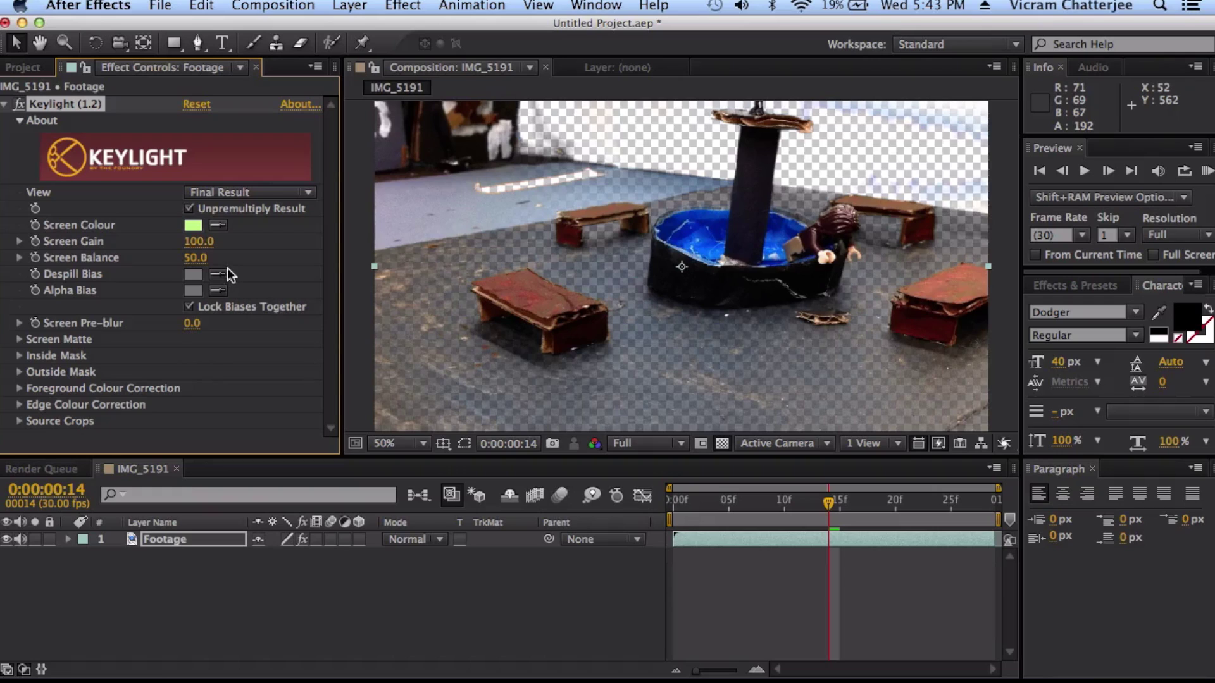
key(super+z)
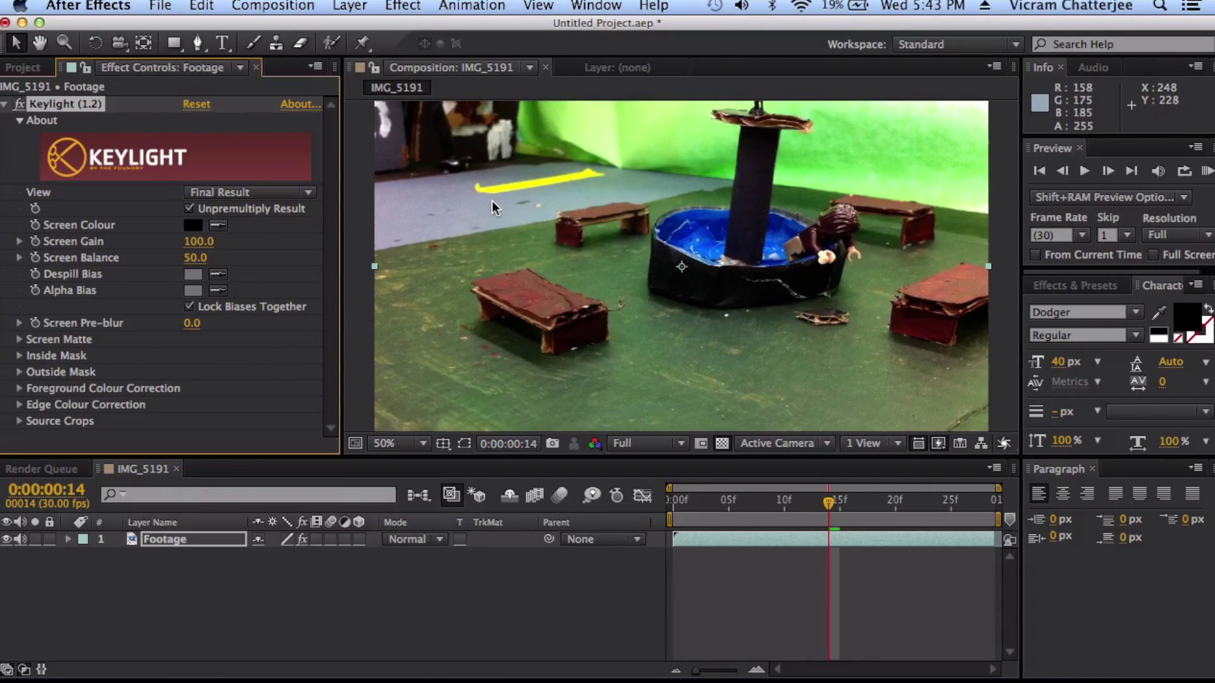
click(214, 215)
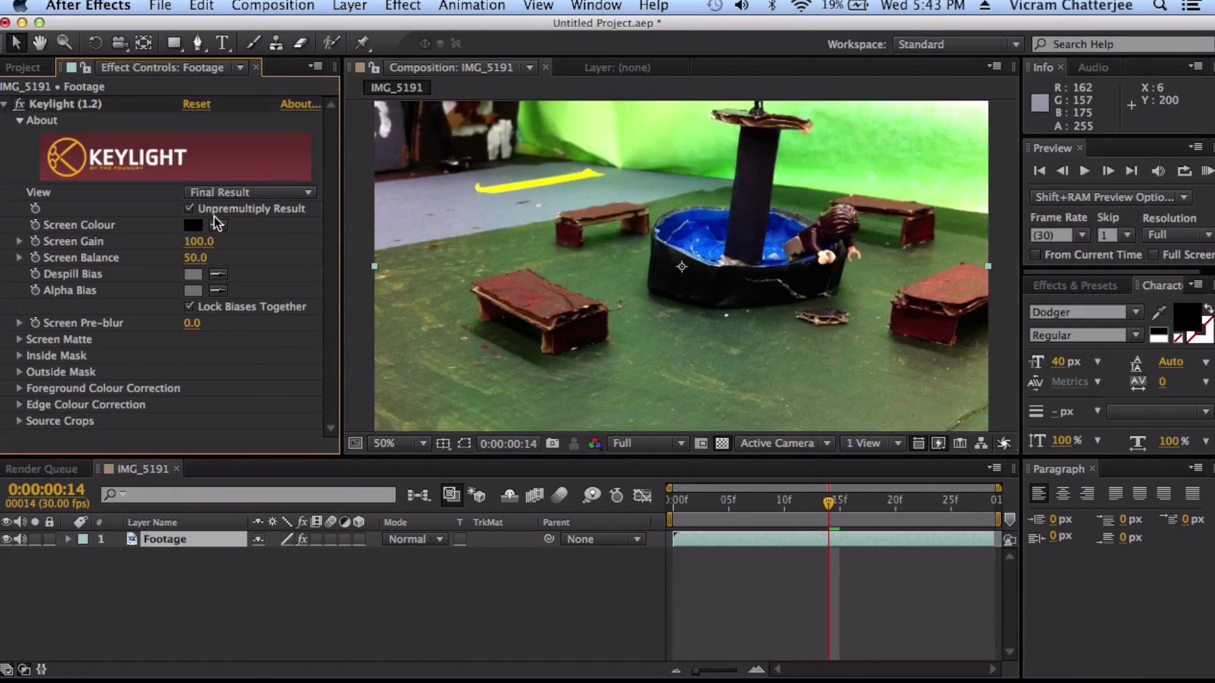
click(672, 119)
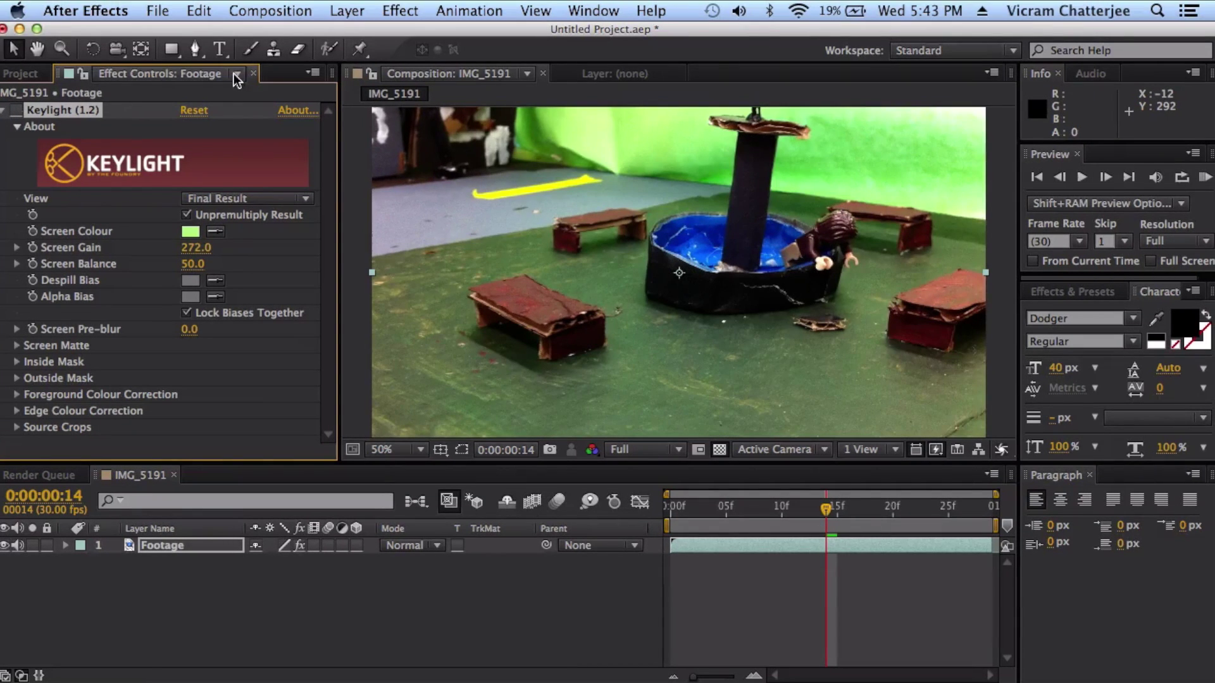
click(256, 67)
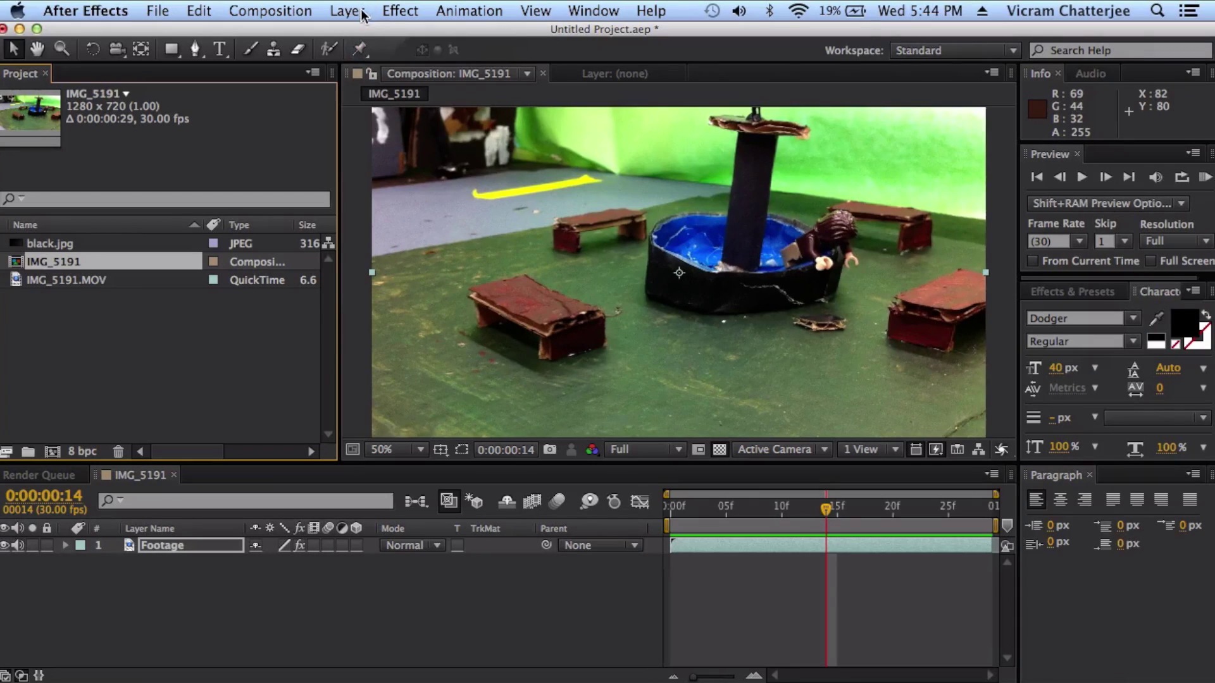
Choose the Roto Brush tool and open the Footage layer in its own Layer viewer
click(197, 50)
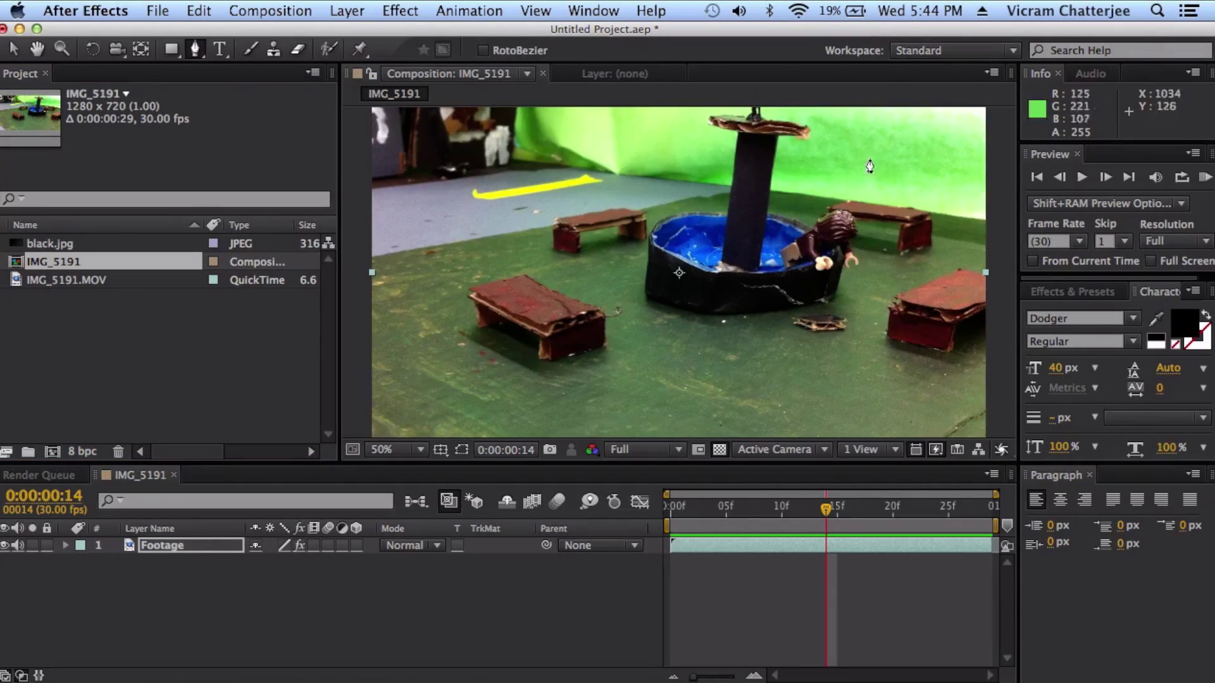
click(331, 50)
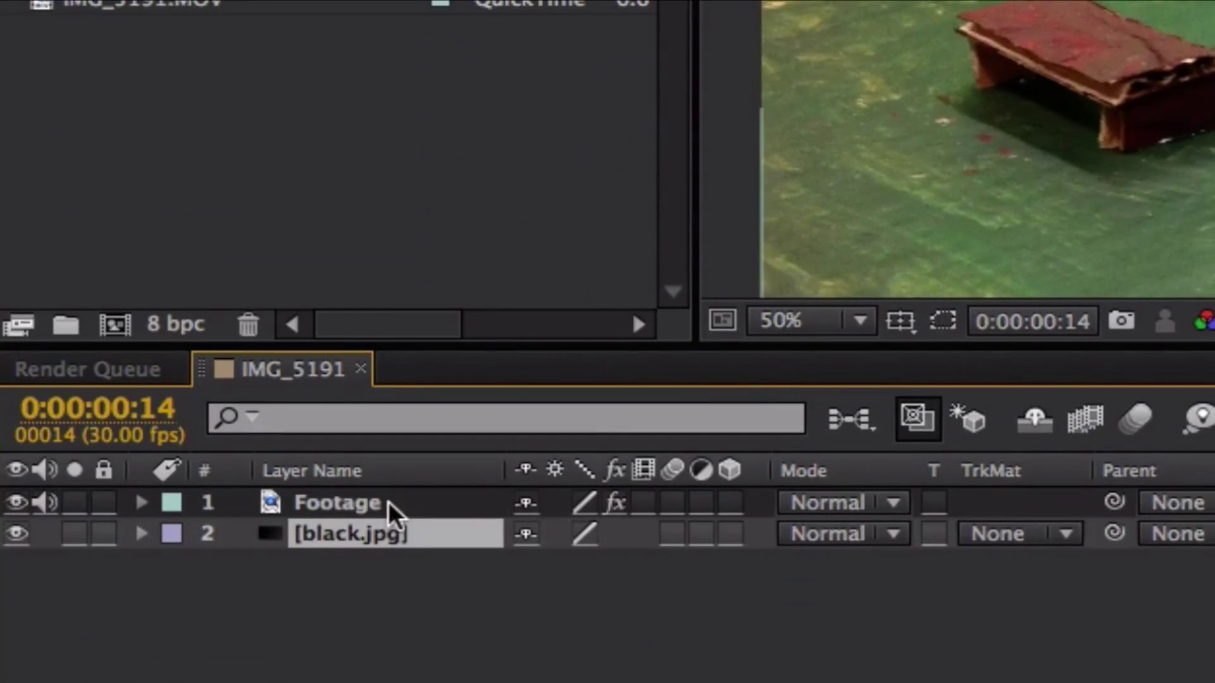
click(390, 502)
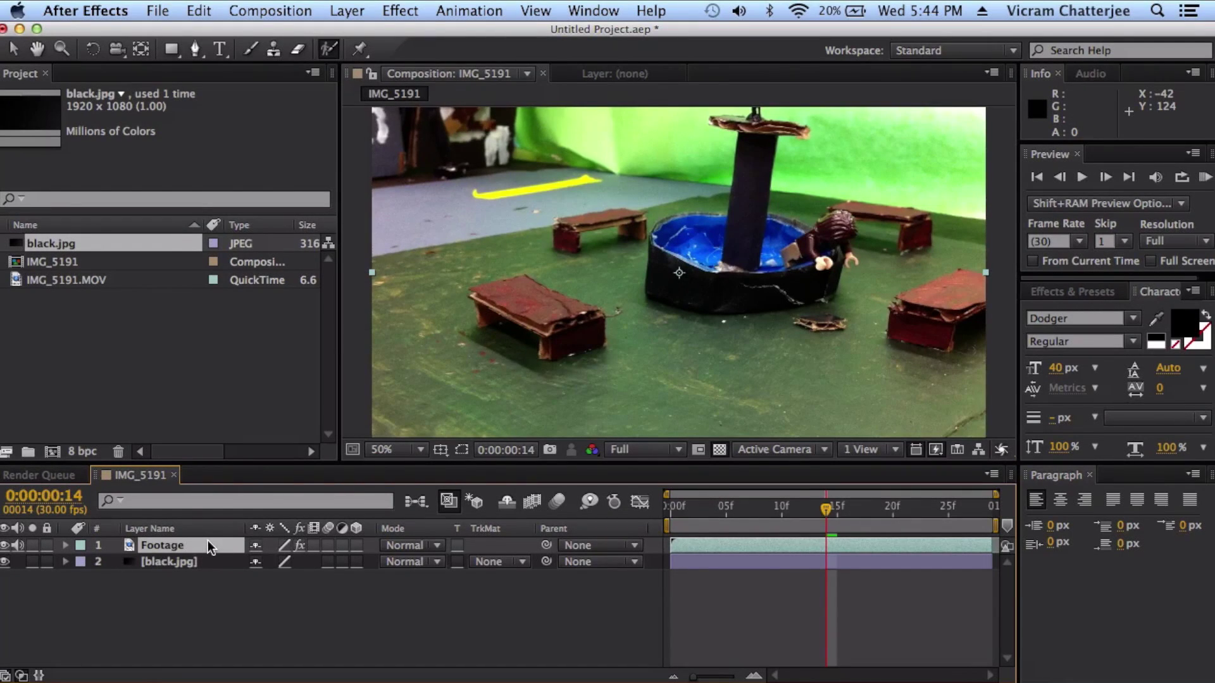
double_click(211, 547)
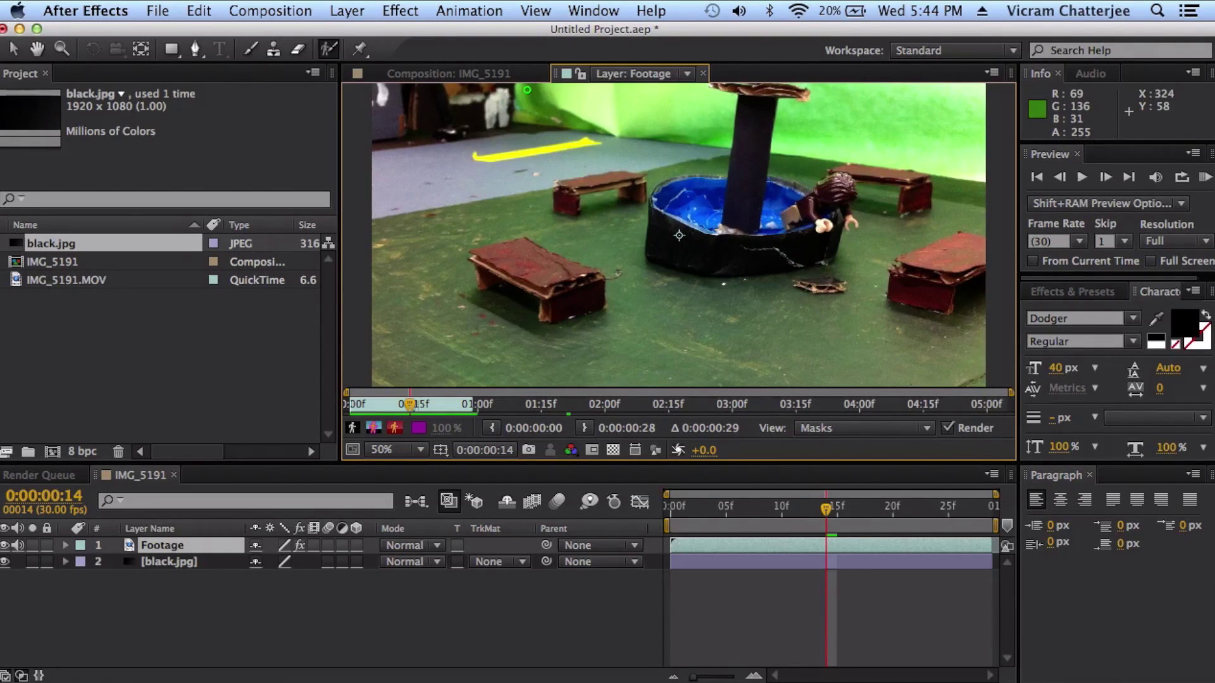
Paint Roto Brush strokes over the green backdrop and propagate the outline through frame 13
mouse_move(527, 90)
mouse_down()
mouse_move(529, 112)
mouse_move(645, 126)
mouse_up()
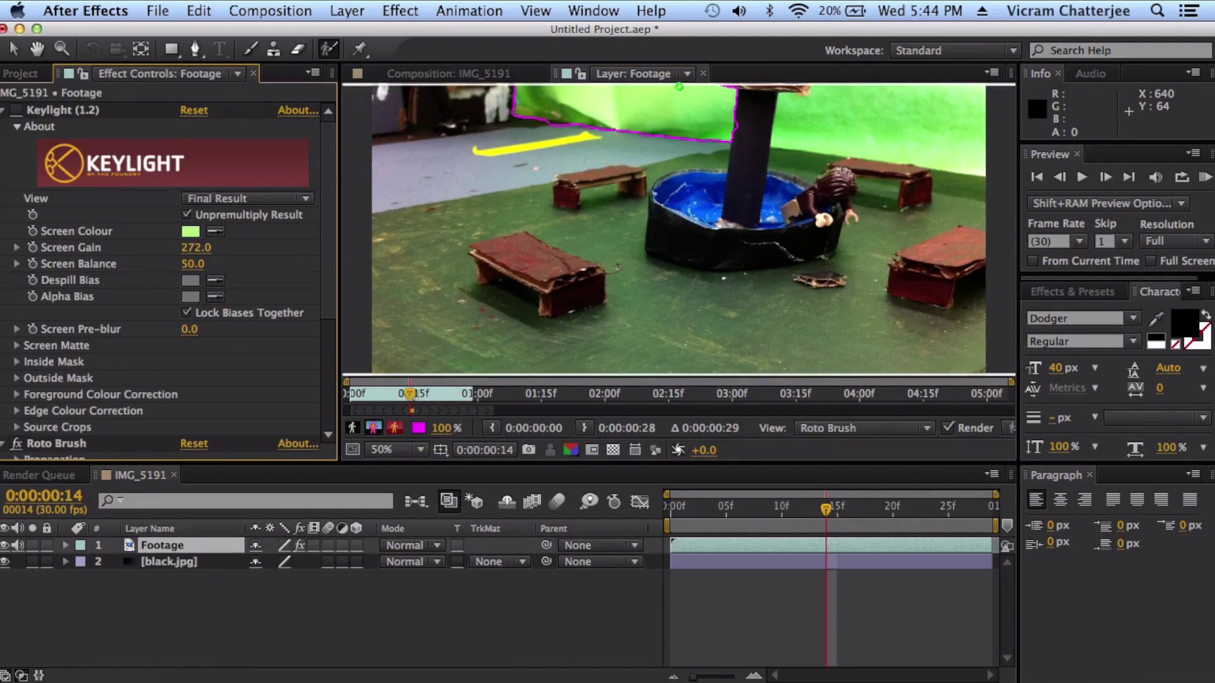
mouse_move(789, 112)
mouse_down()
mouse_move(959, 162)
mouse_move(984, 152)
mouse_move(962, 91)
mouse_move(876, 93)
mouse_move(791, 105)
mouse_up()
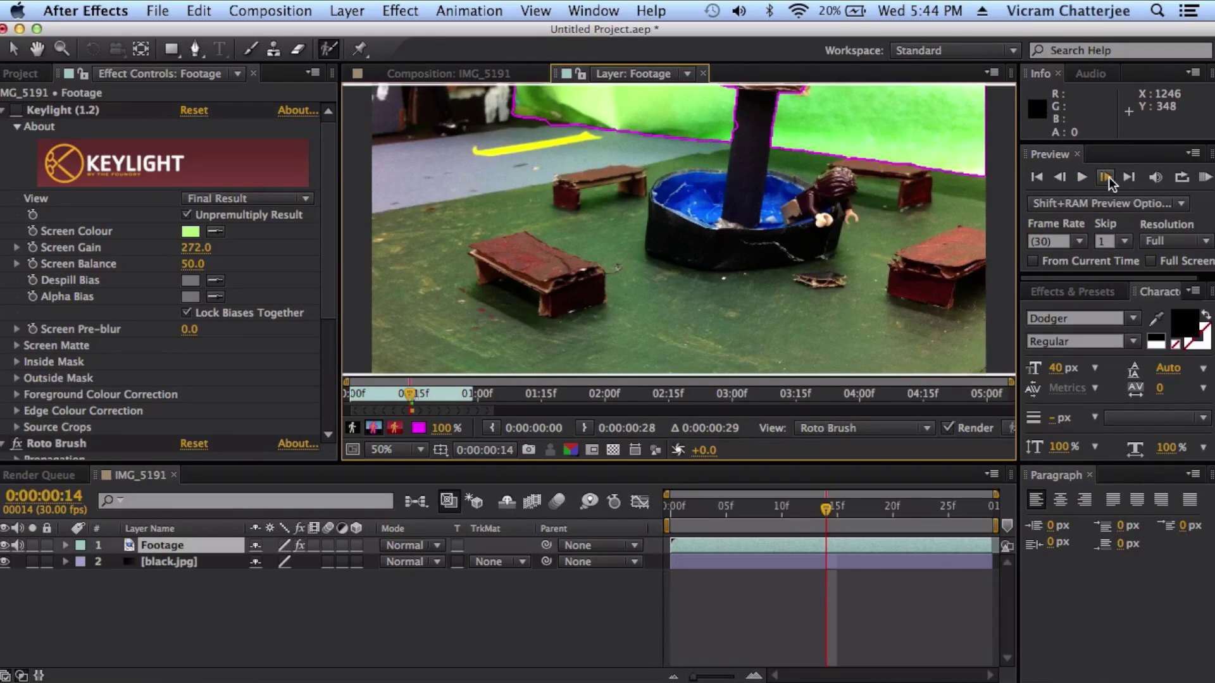
click(672, 506)
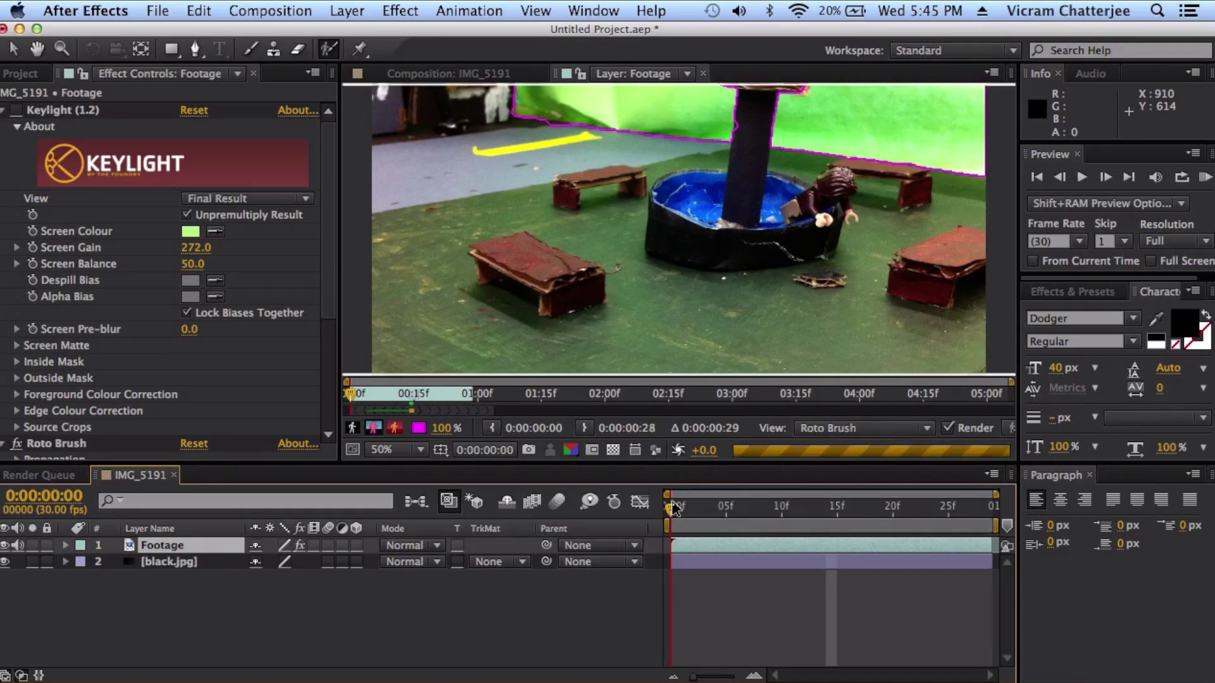
drag(673, 506, 826, 535)
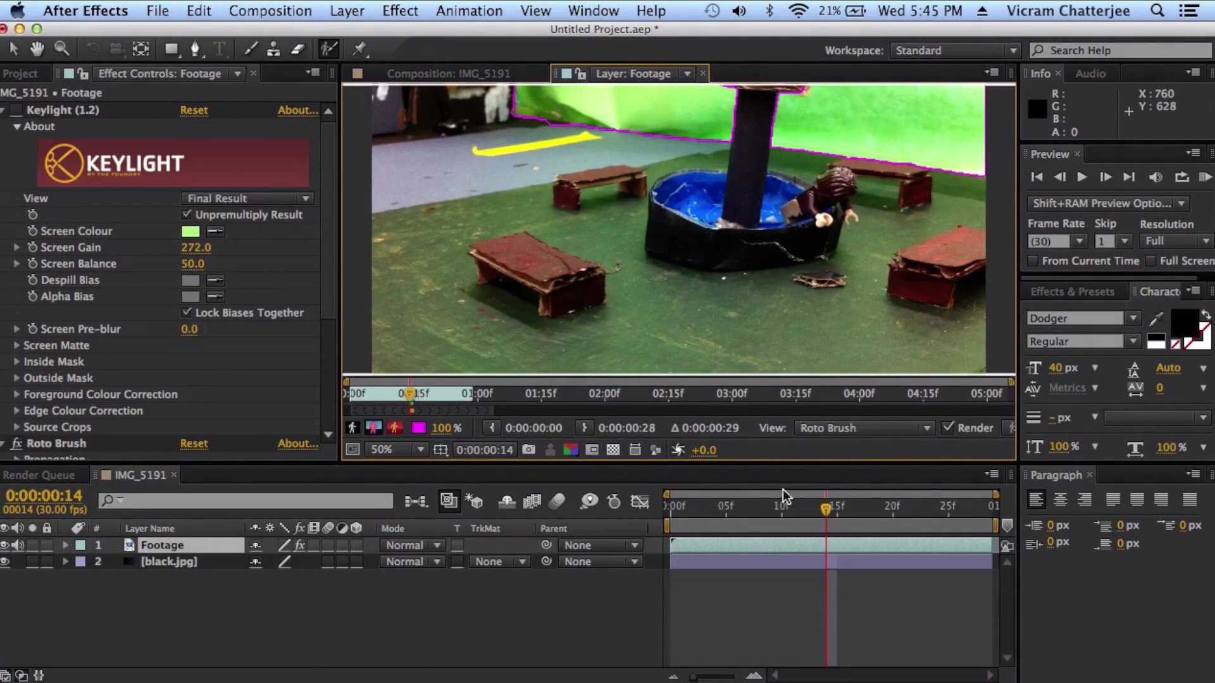
mouse_move(753, 509)
mouse_down()
mouse_move(712, 509)
mouse_move(827, 516)
mouse_up()
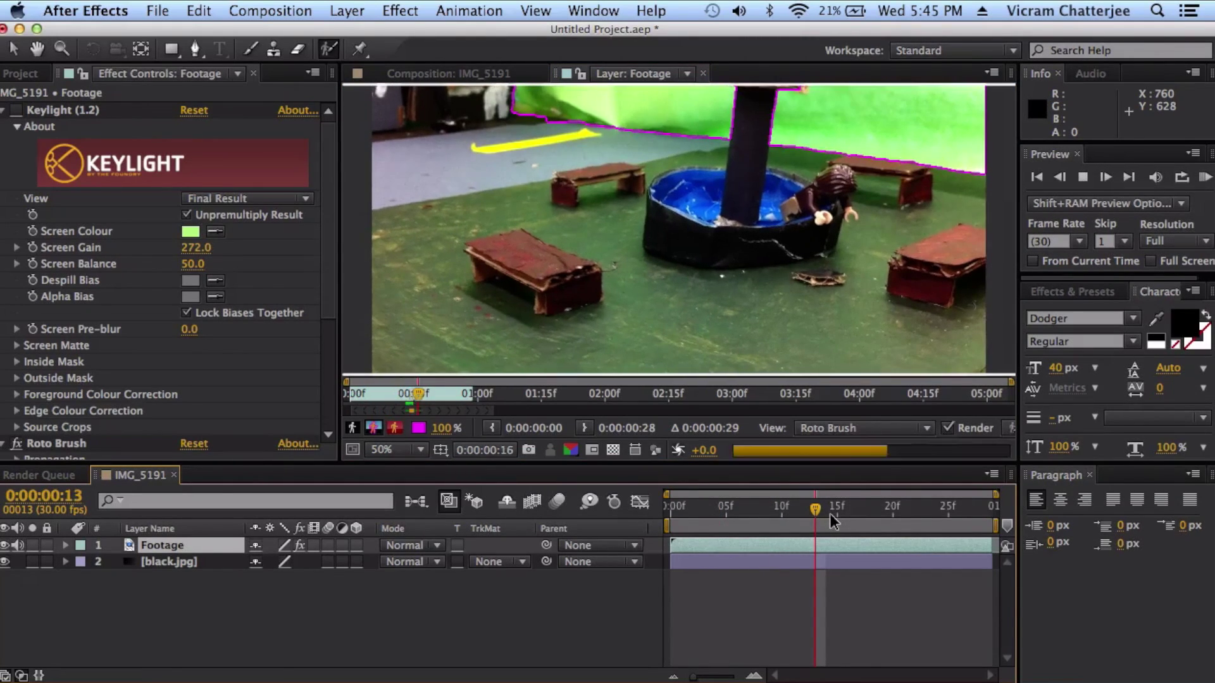
key(Page_Down)
key(Page_Down)
key(Page_Down)
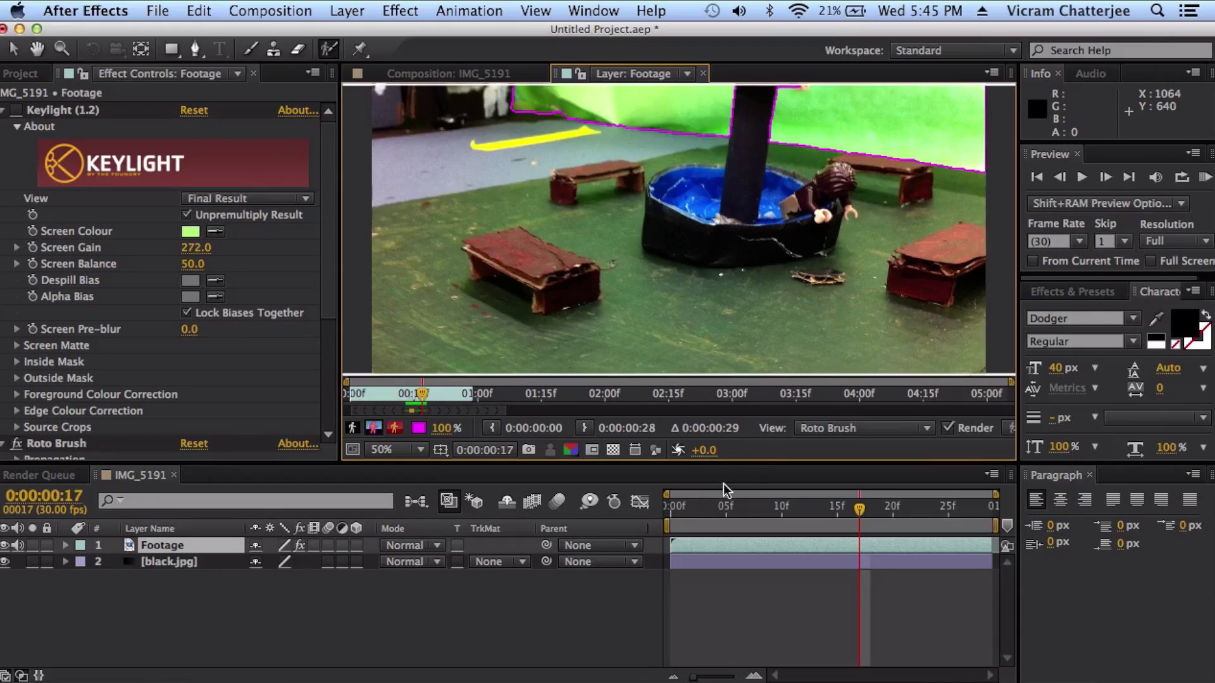
drag(724, 507, 655, 518)
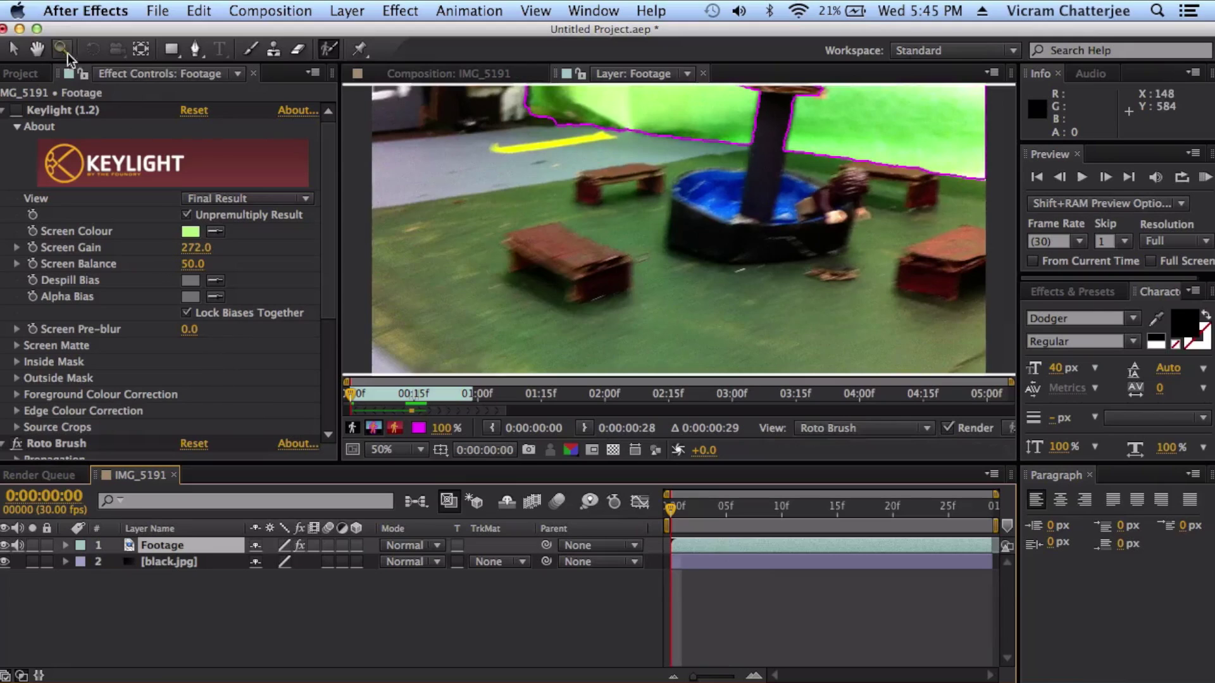
Set the Roto Brush matte Feather to 22.8% and turn on Refine Matte
scroll(224, 256, down, 10)
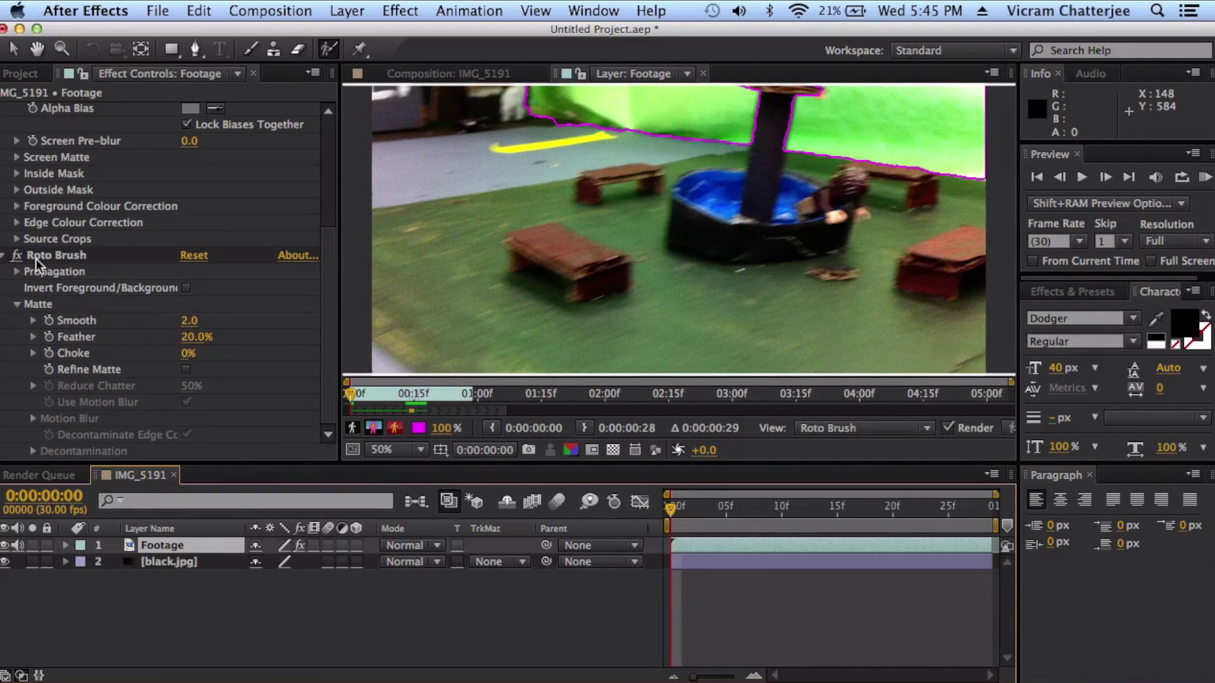
scroll(36, 263, up, 10)
click(3, 110)
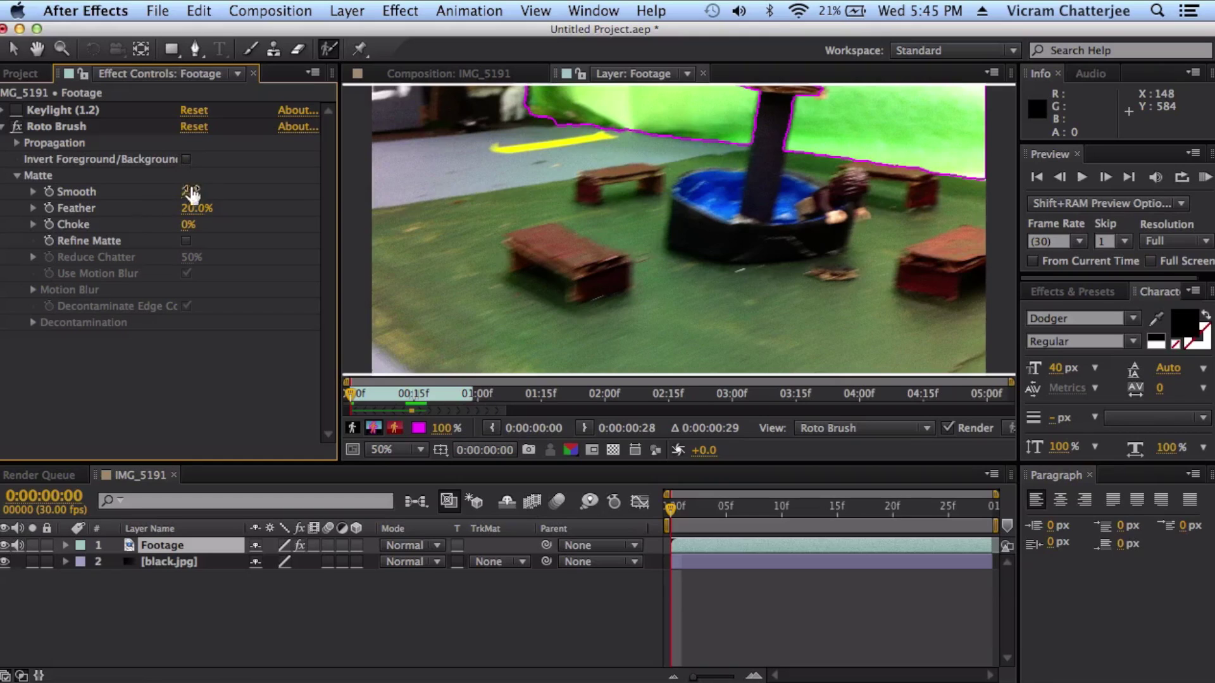
drag(190, 208, 215, 213)
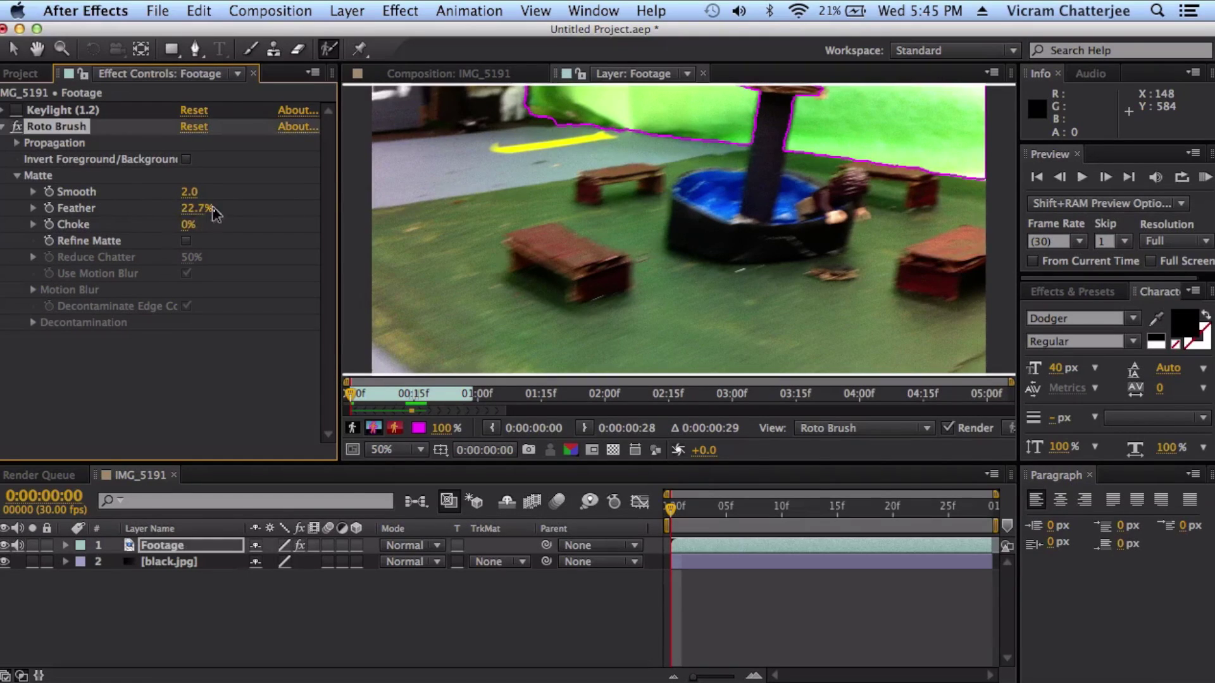
click(186, 241)
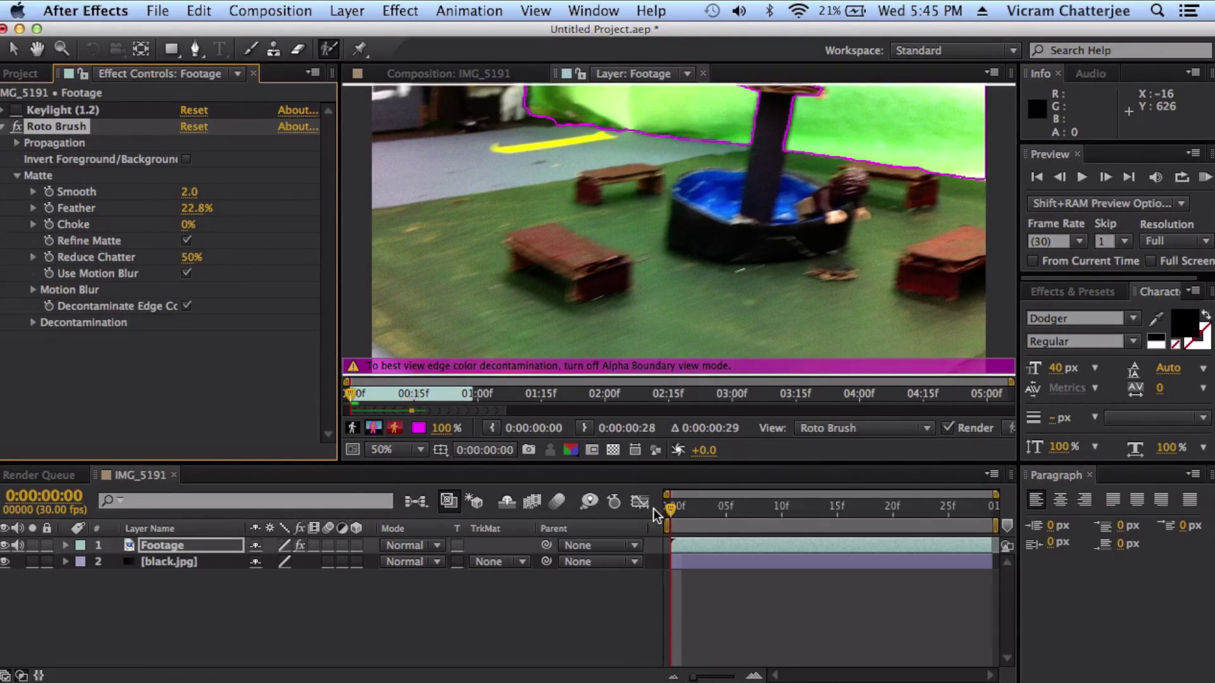
Invert Foreground/Background so the park stays over the black background
click(703, 509)
drag(704, 508, 815, 509)
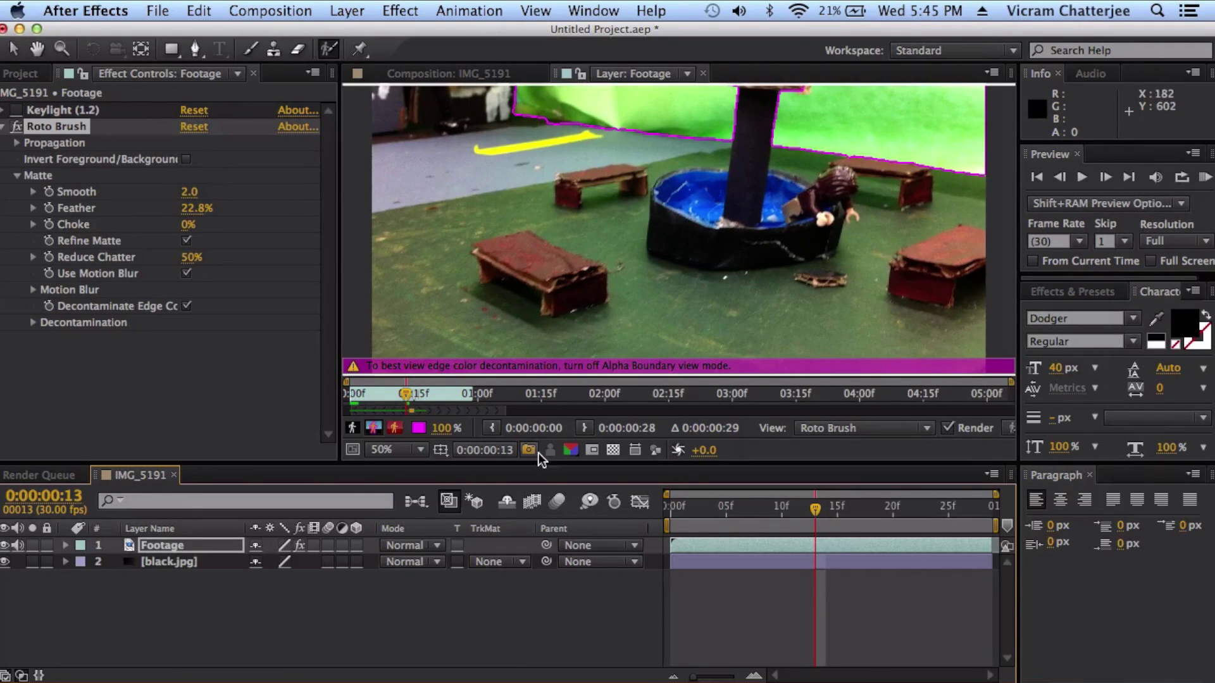
click(510, 75)
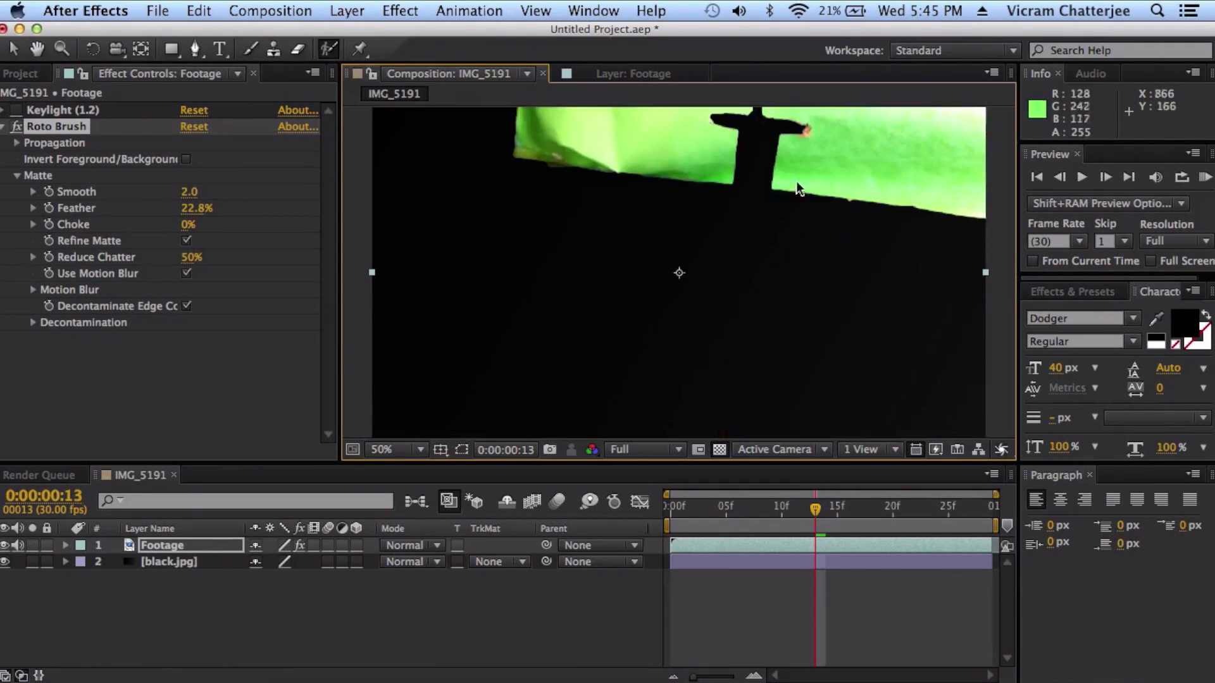
click(602, 74)
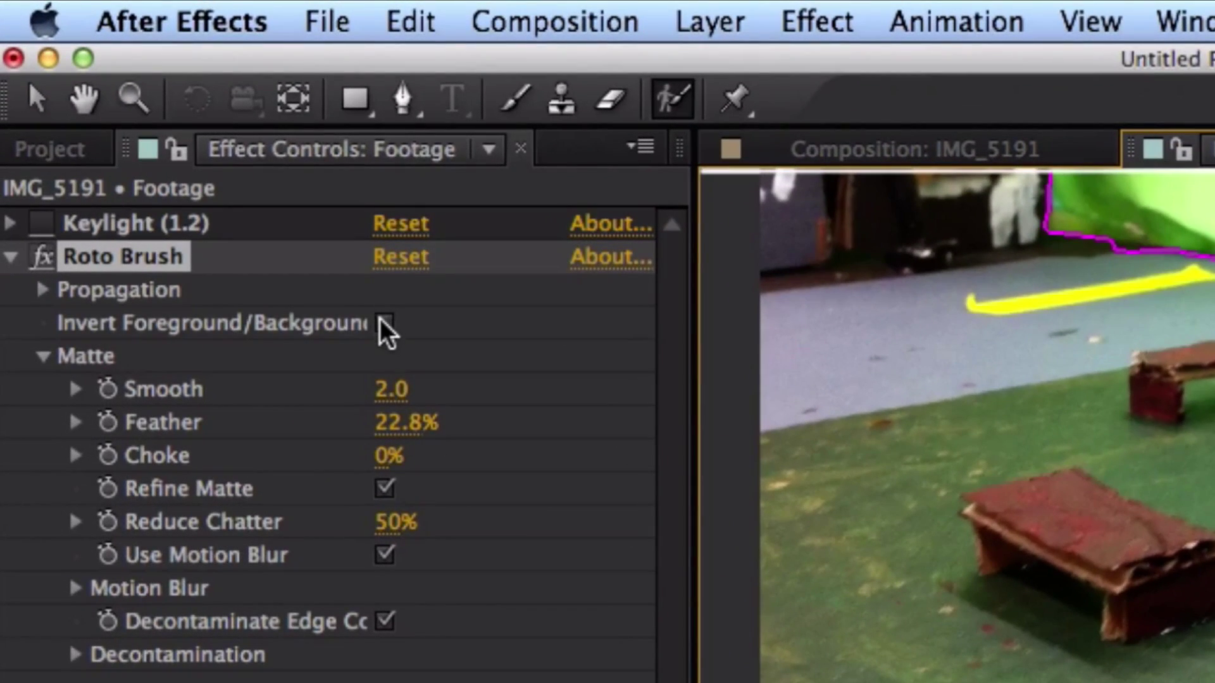
click(383, 324)
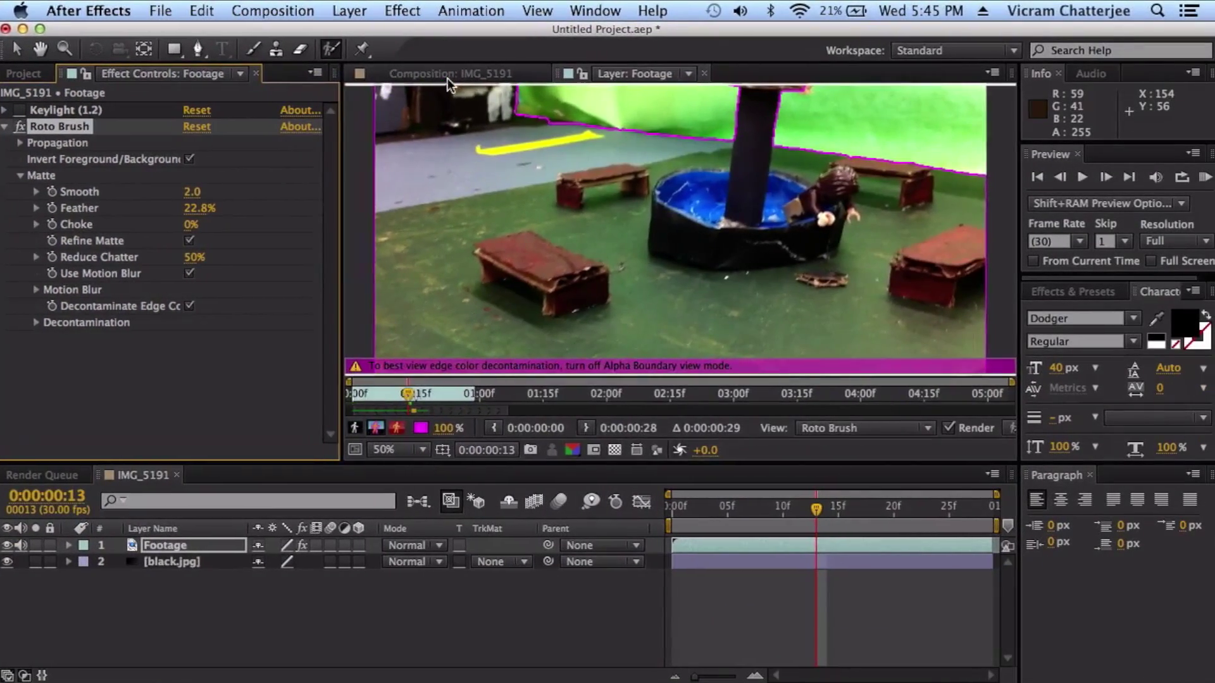
click(909, 152)
click(755, 525)
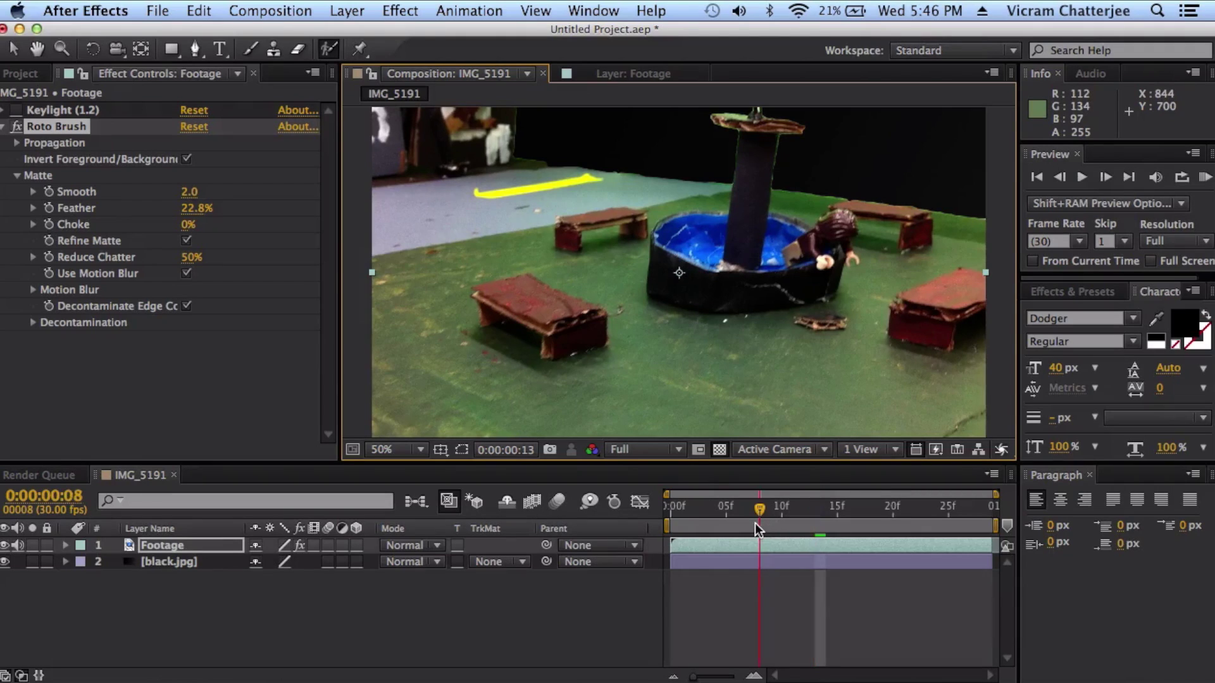
drag(754, 522, 879, 529)
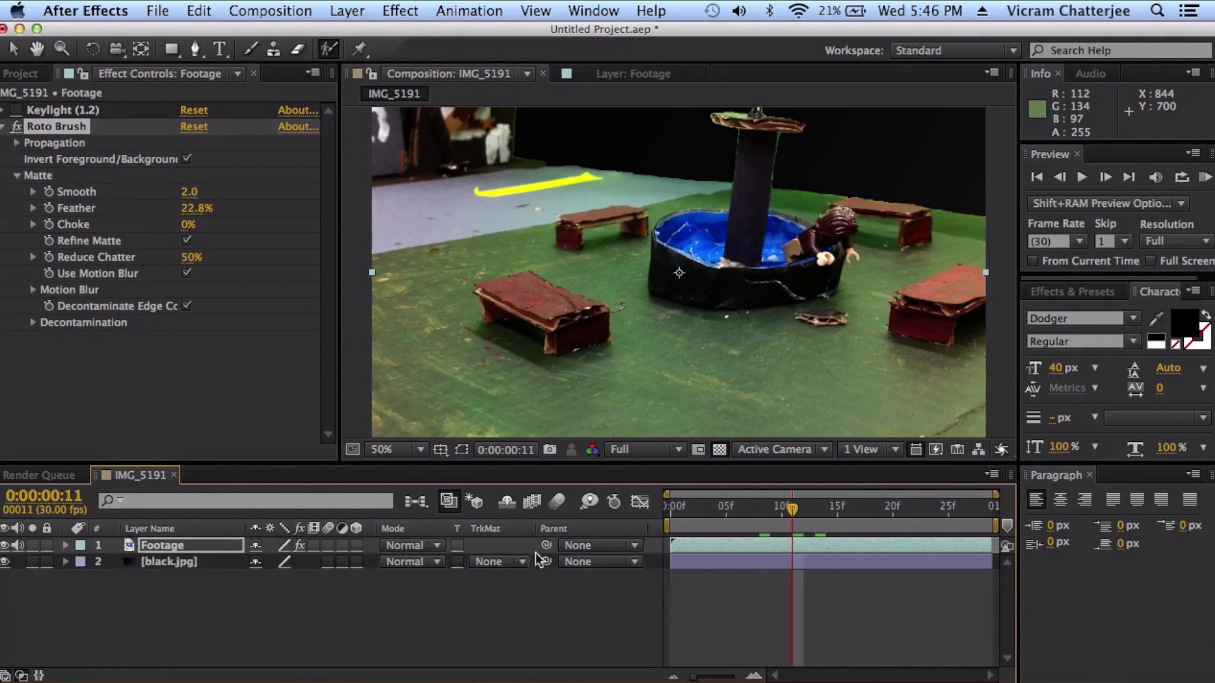
click(207, 559)
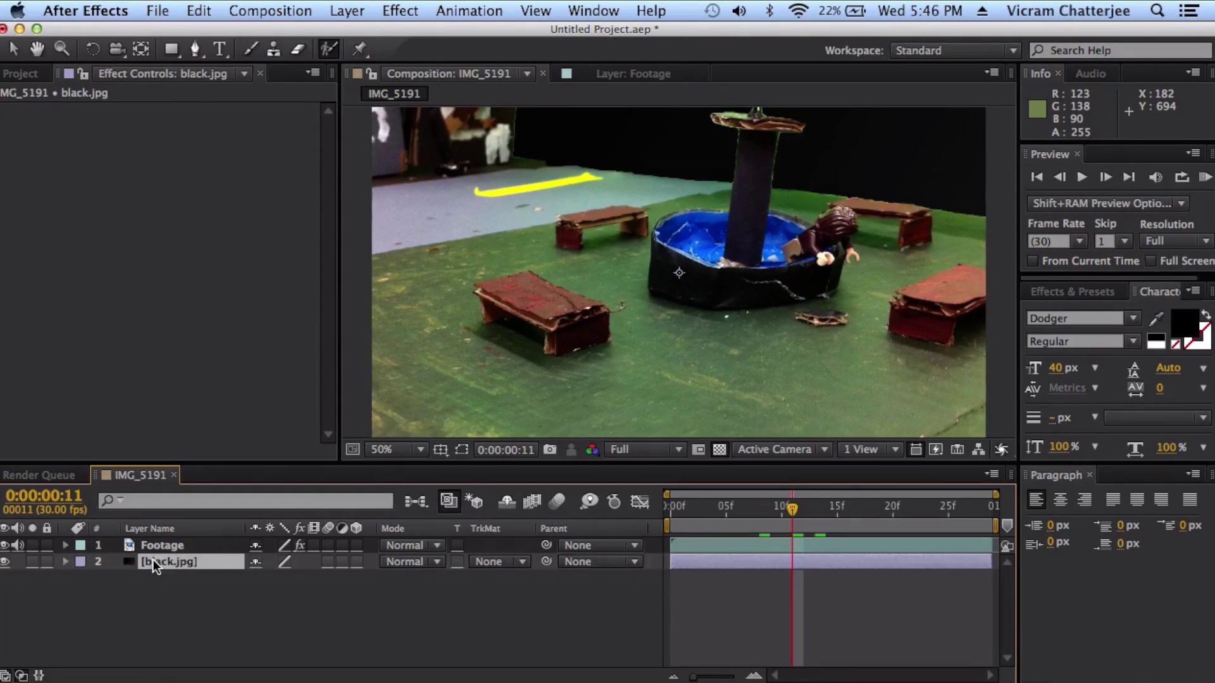
key(Delete)
key(super+z)
drag(734, 511, 658, 511)
key(space)
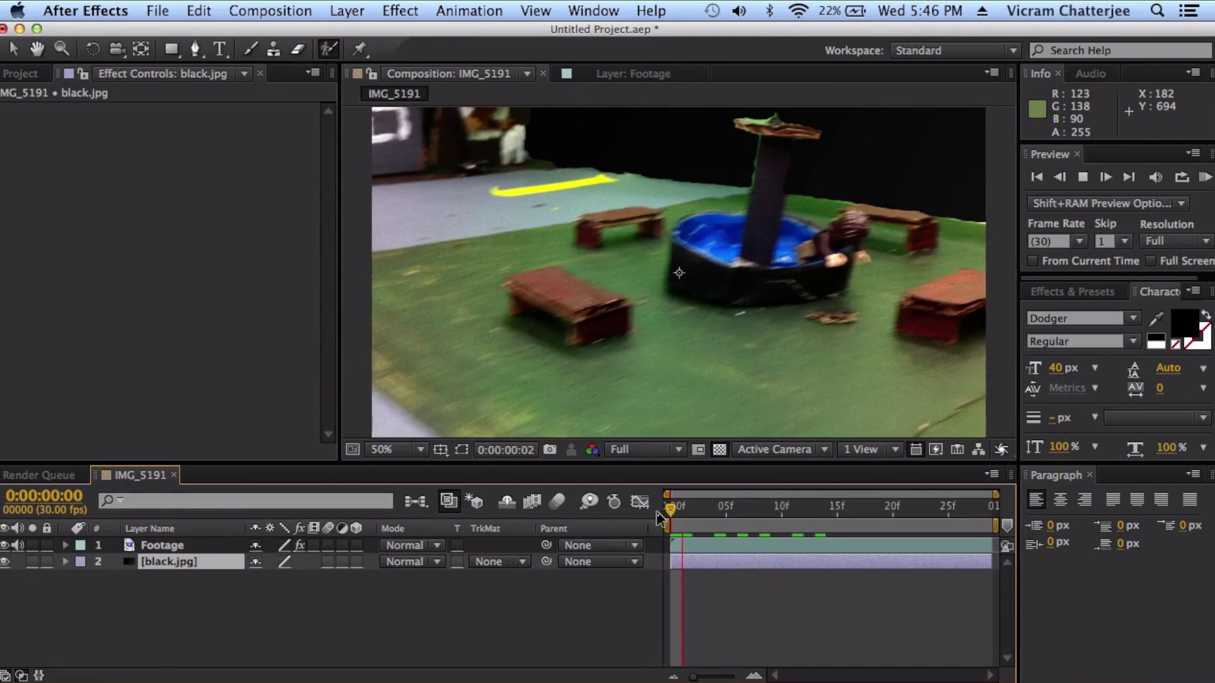